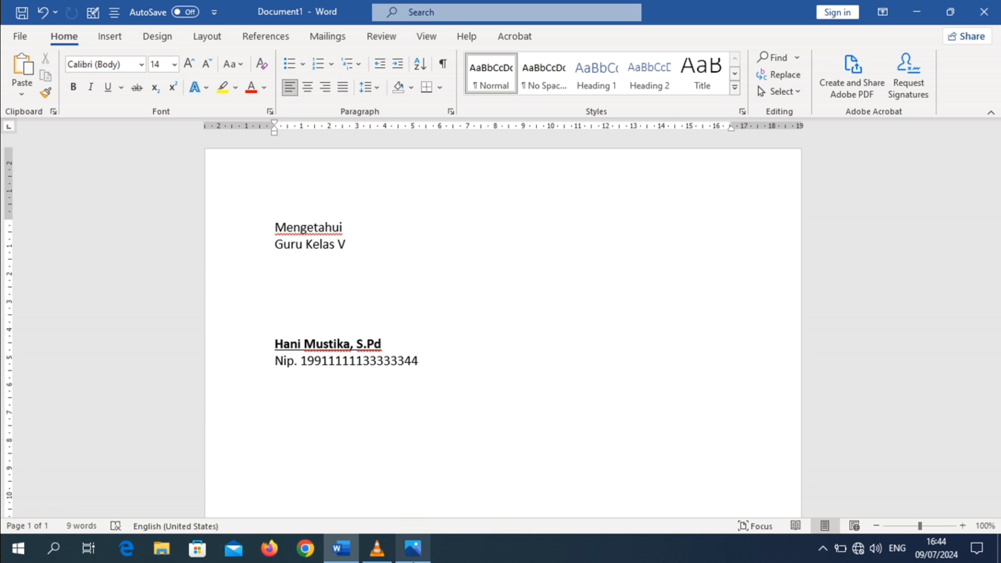
click(412, 479)
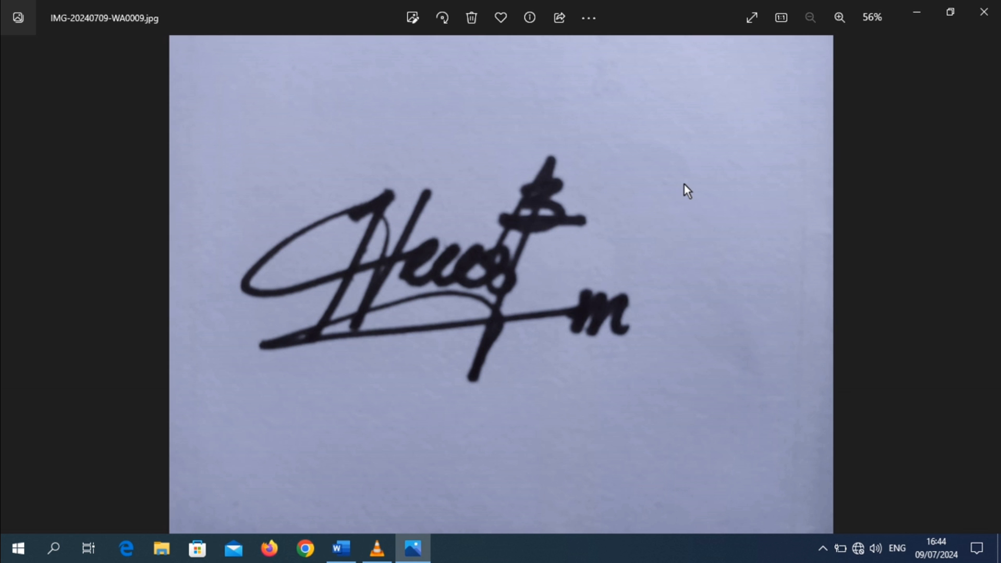
click(984, 12)
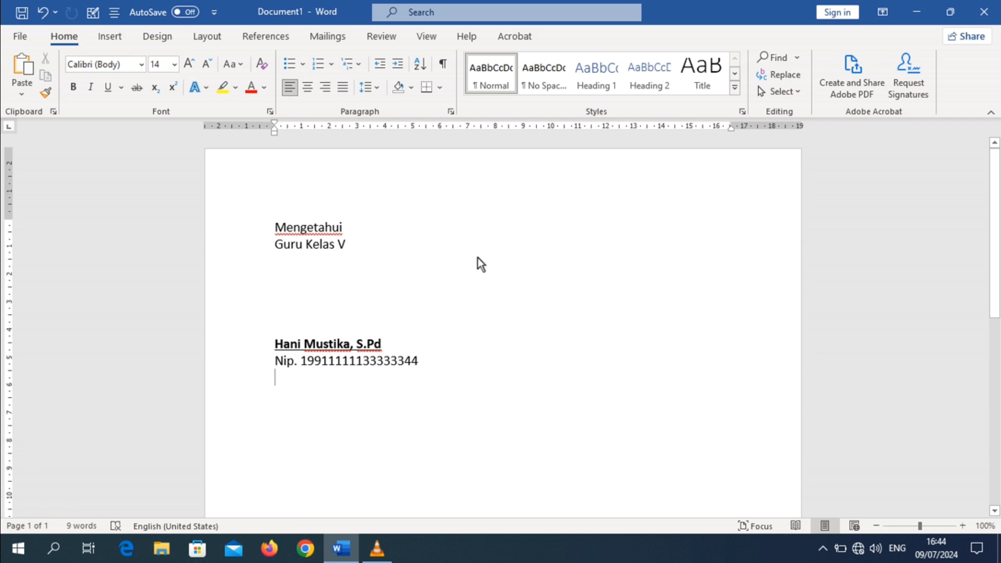
Copy the IMG-20240709-WA0009 signature image from the desktop, then return to the Word document.
click(918, 12)
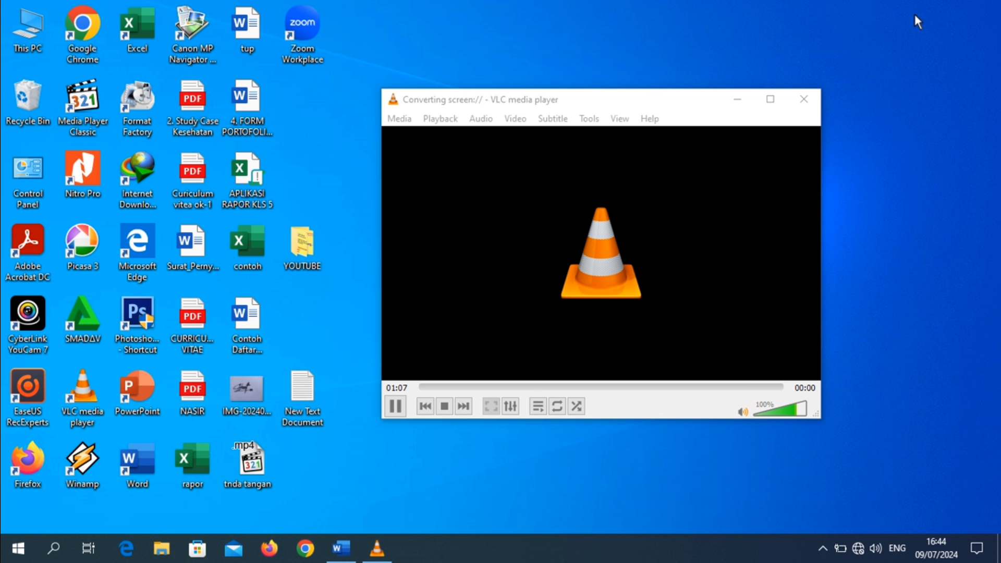
click(739, 105)
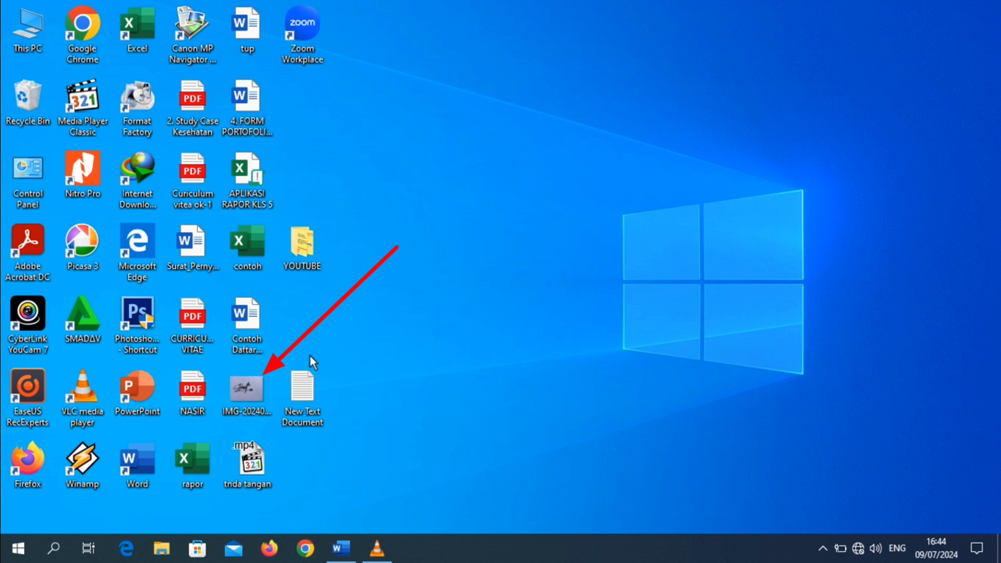
click(247, 391)
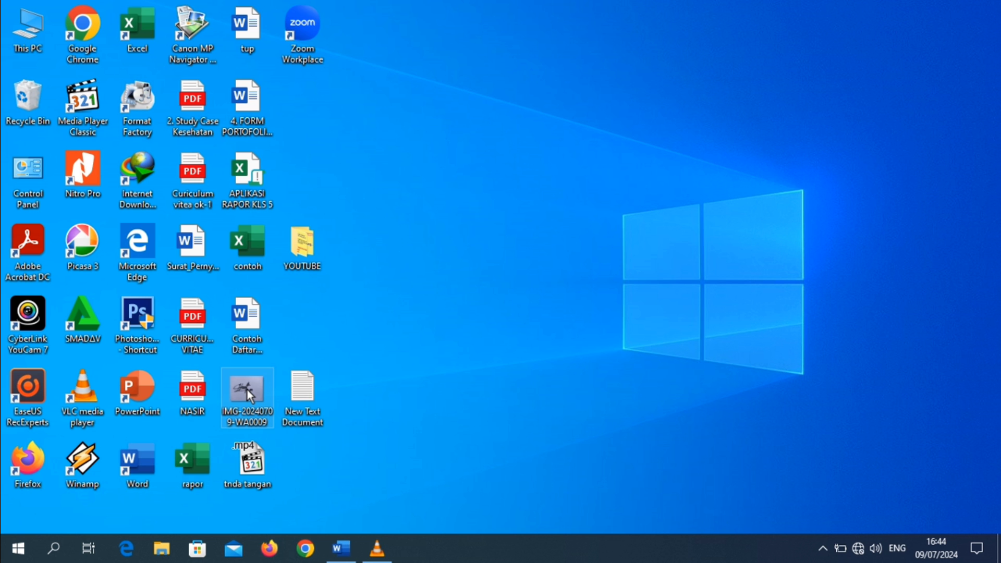
right_click(247, 390)
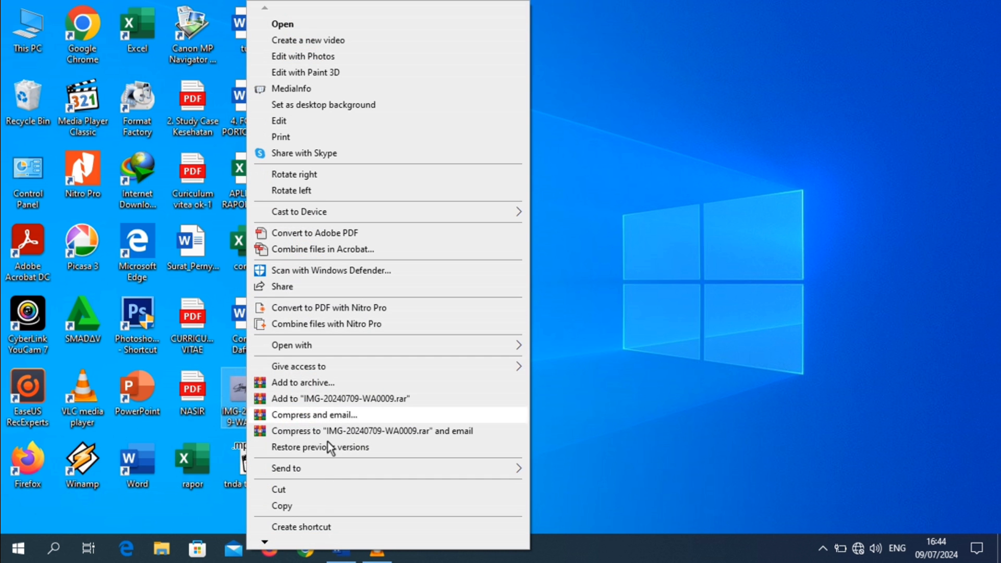
click(316, 504)
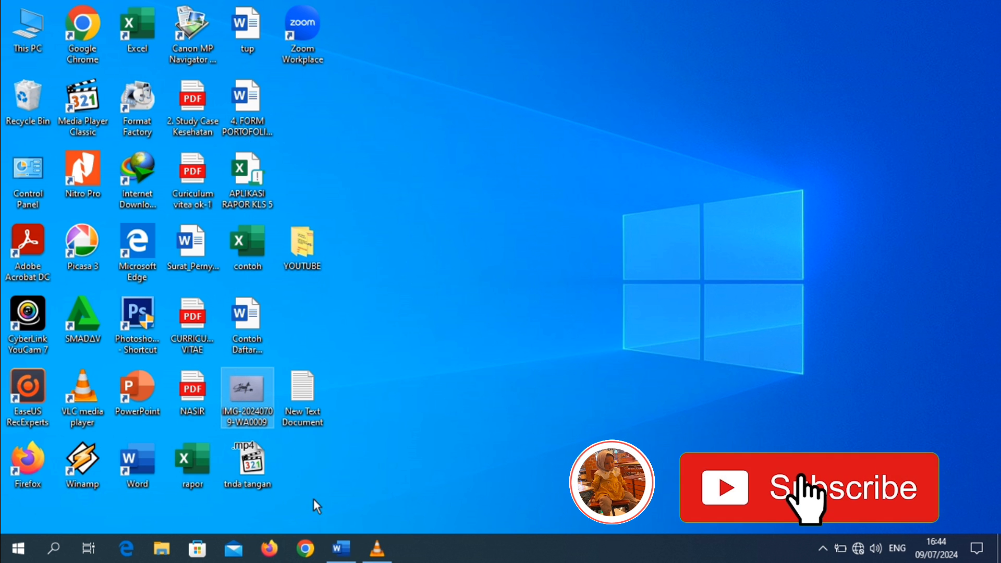
click(342, 548)
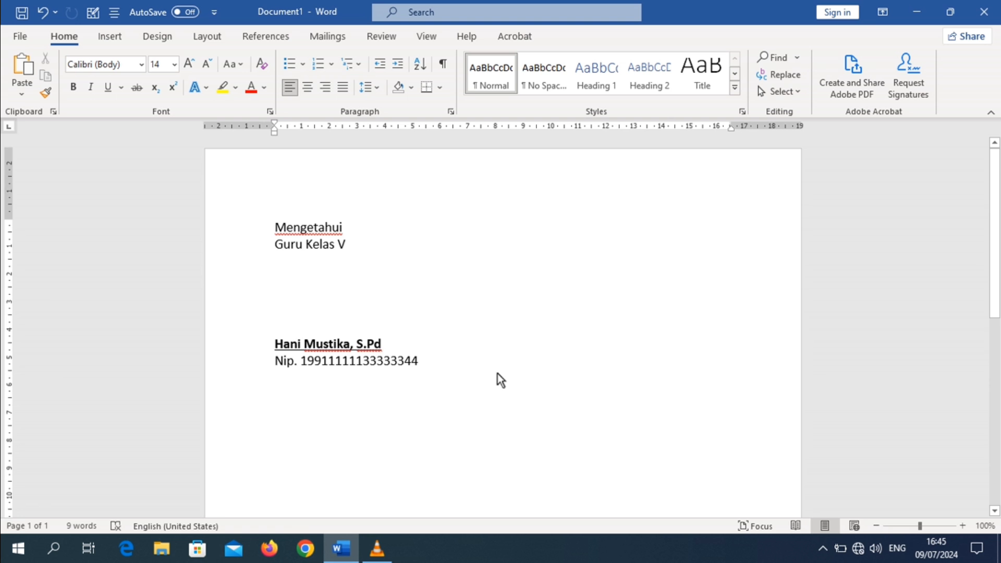
Paste the signature photo below the NIP line and set its wrapping to In Front of Text.
key(ctrl+v)
click(497, 373)
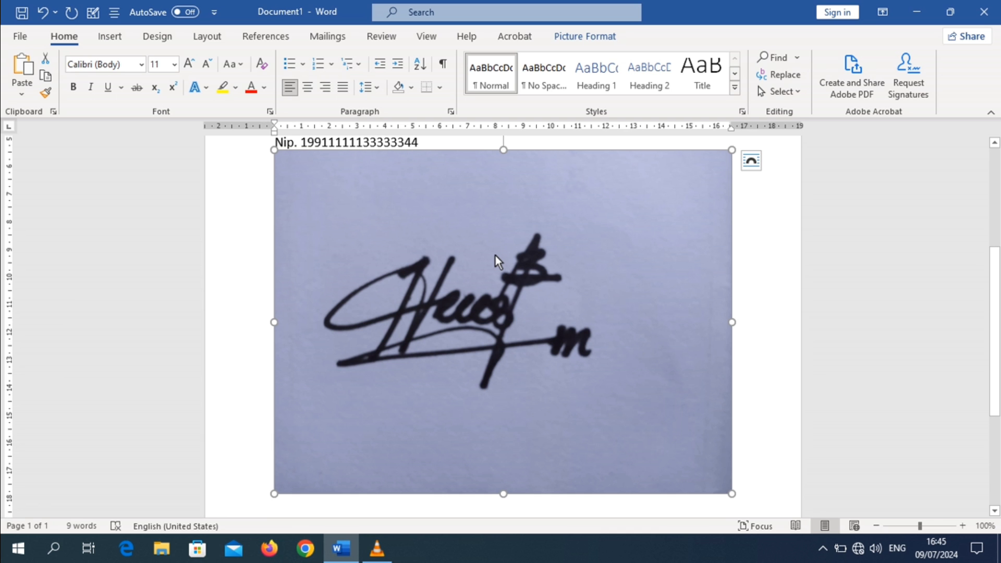
click(570, 39)
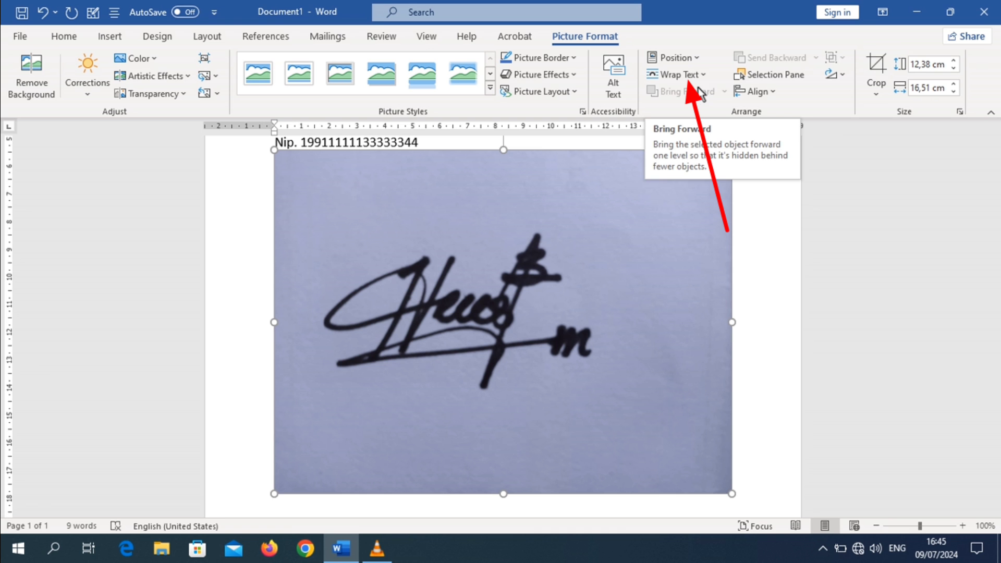
click(706, 76)
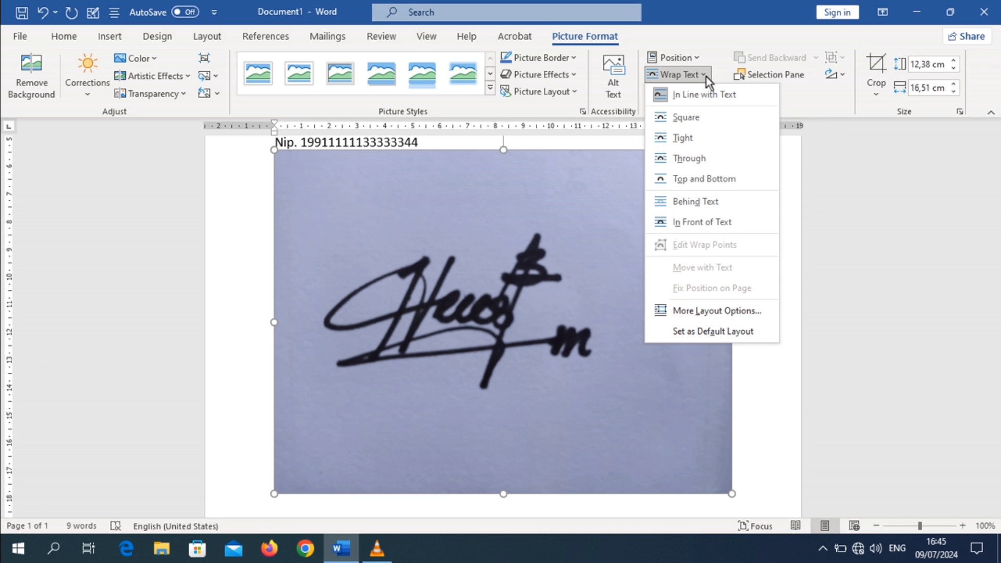
click(715, 223)
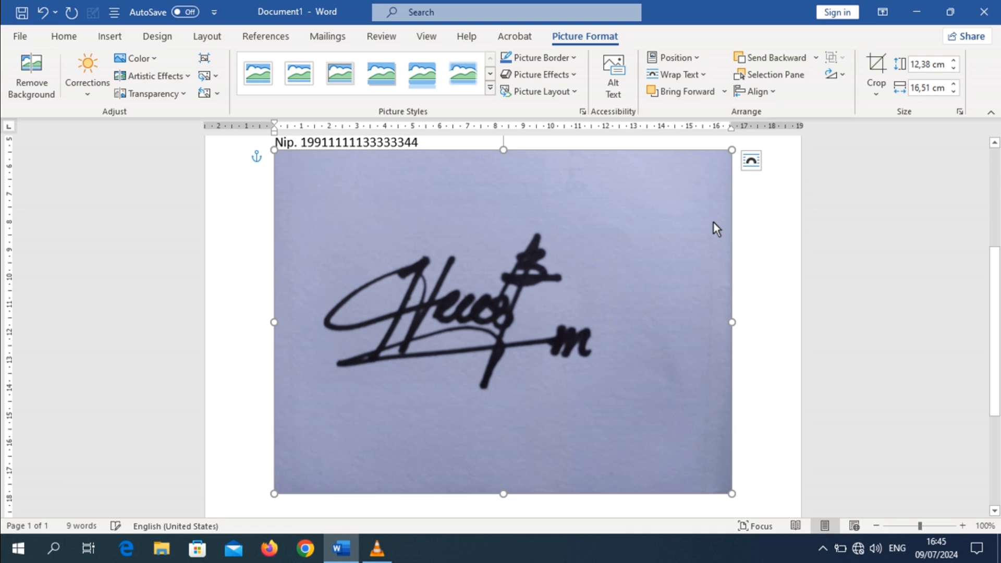
Crop the signature photo tightly around the handwriting, to roughly 5,9 × 9,92 cm.
click(874, 78)
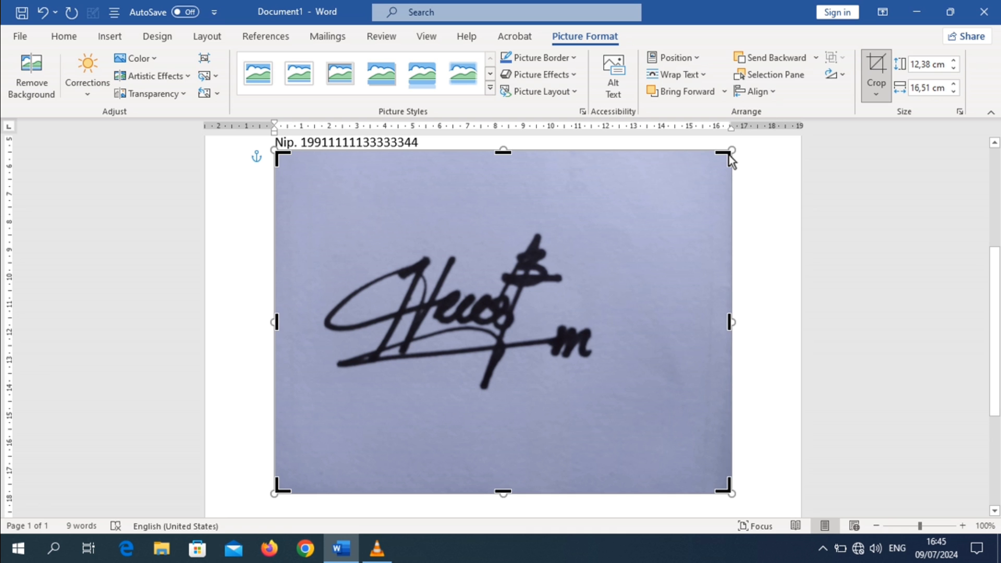
drag(730, 157, 597, 230)
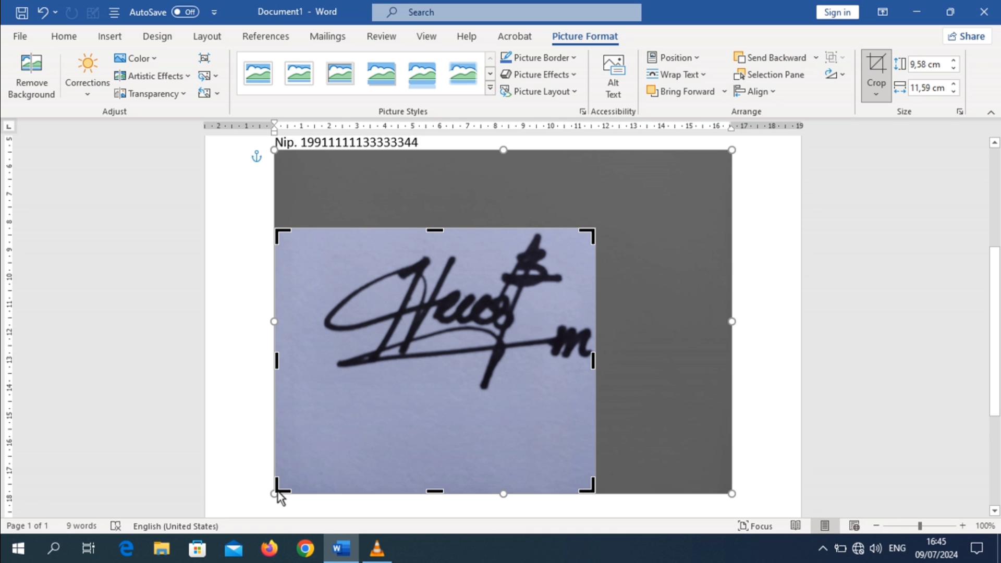
drag(279, 491, 322, 392)
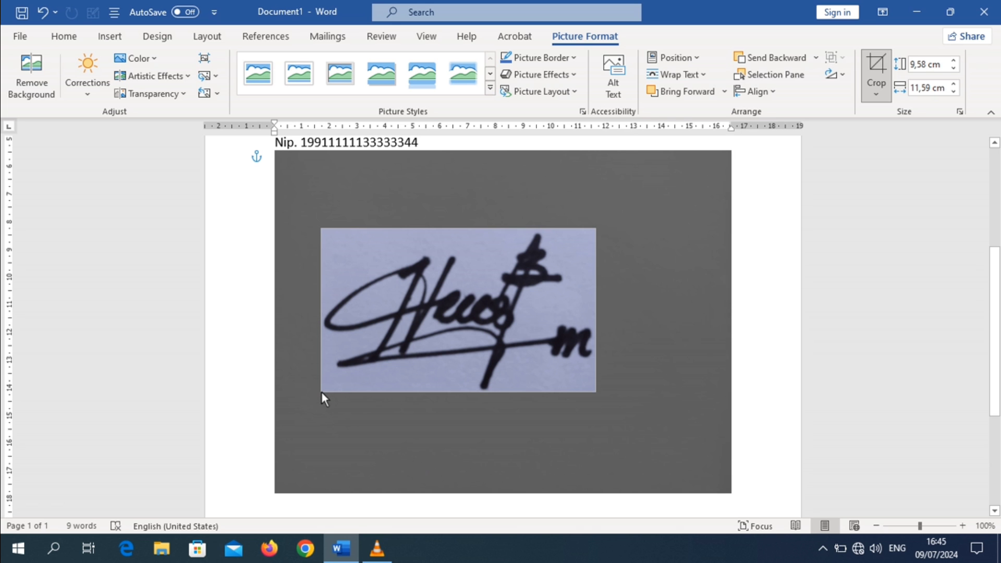
drag(321, 392, 321, 392)
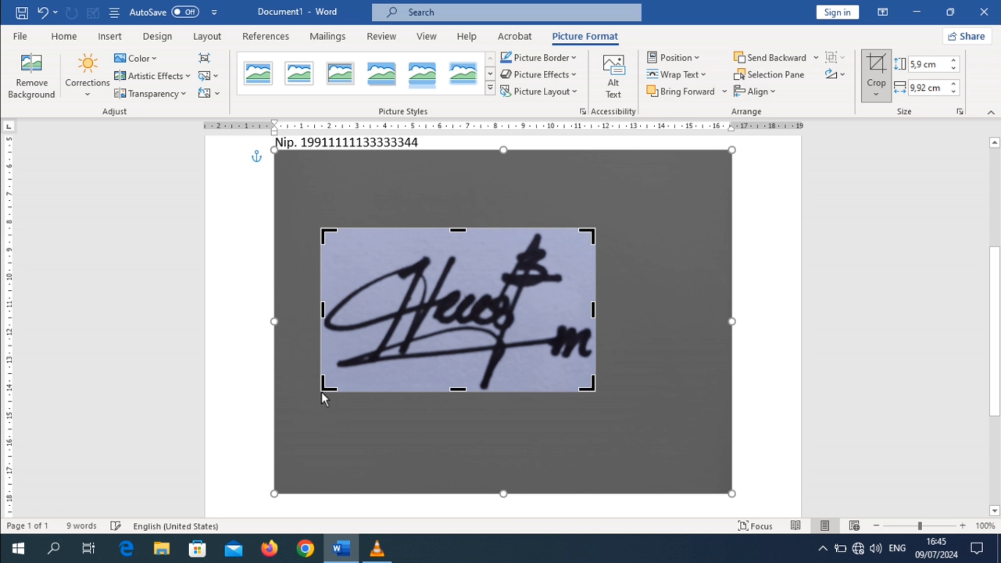
click(748, 358)
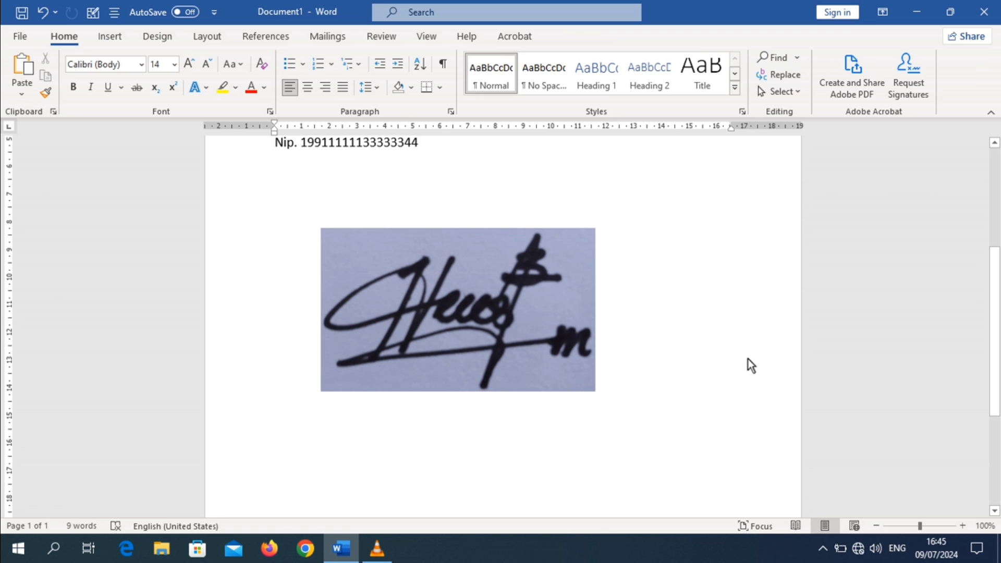
Move the signature picture up and right, then recolor it to Black and White: 50%.
drag(512, 334, 535, 302)
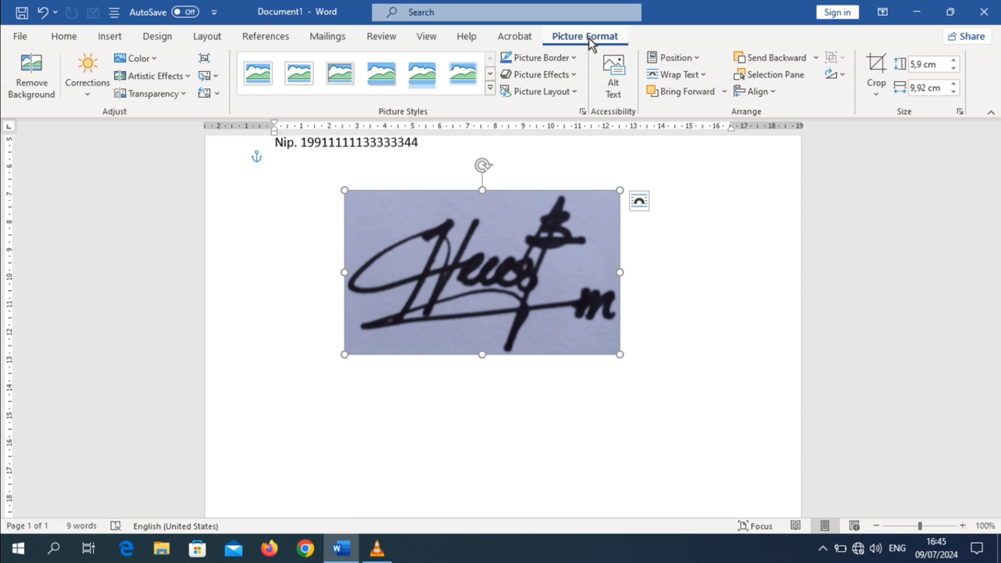
click(150, 64)
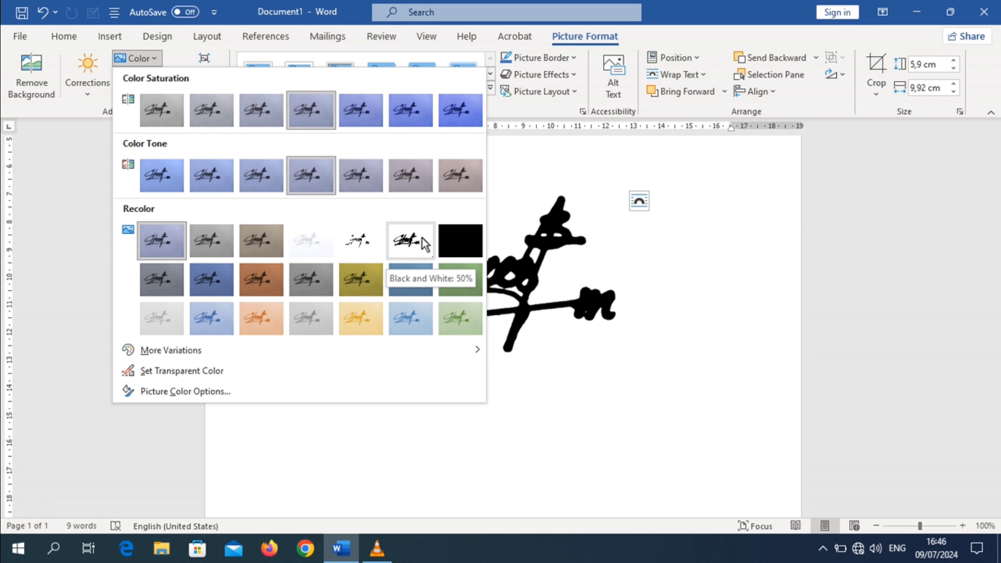
click(423, 243)
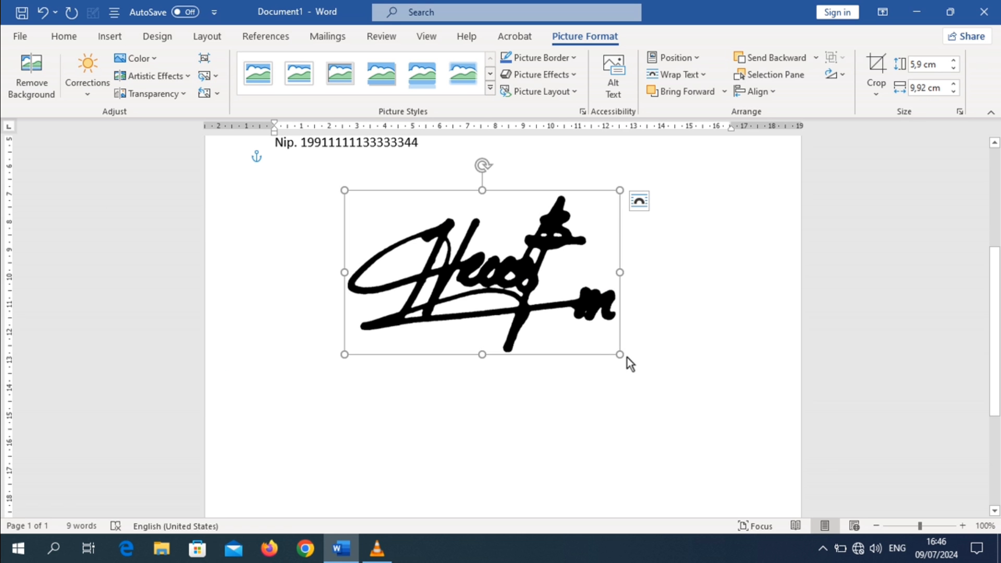
Shrink the signature to about 1,86 × 3,13 cm and place it above the teacher's bold name.
drag(622, 354, 521, 284)
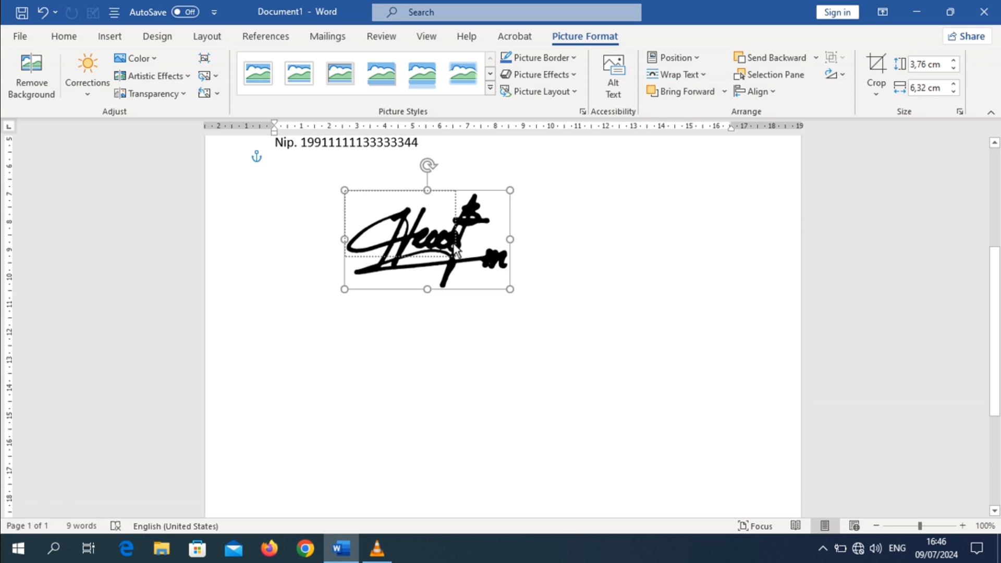
drag(521, 293, 453, 255)
drag(993, 313, 996, 232)
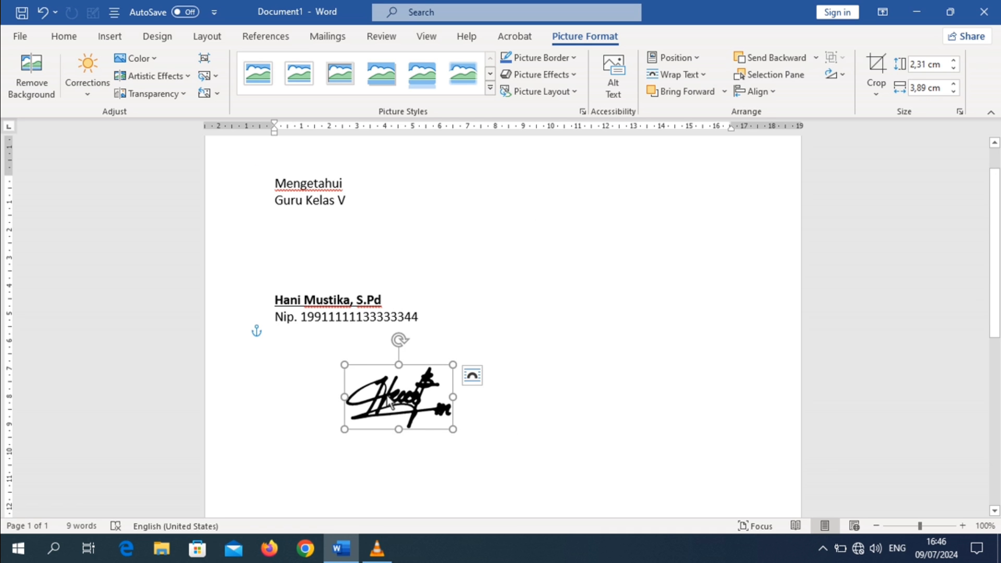
mouse_move(391, 404)
mouse_down()
mouse_move(447, 233)
mouse_move(329, 258)
mouse_up()
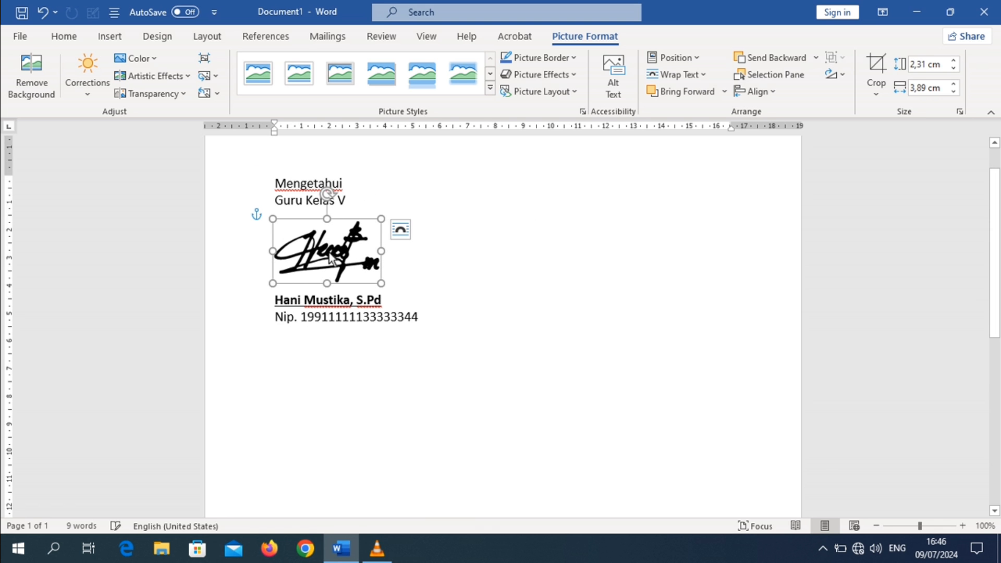
drag(275, 220, 294, 231)
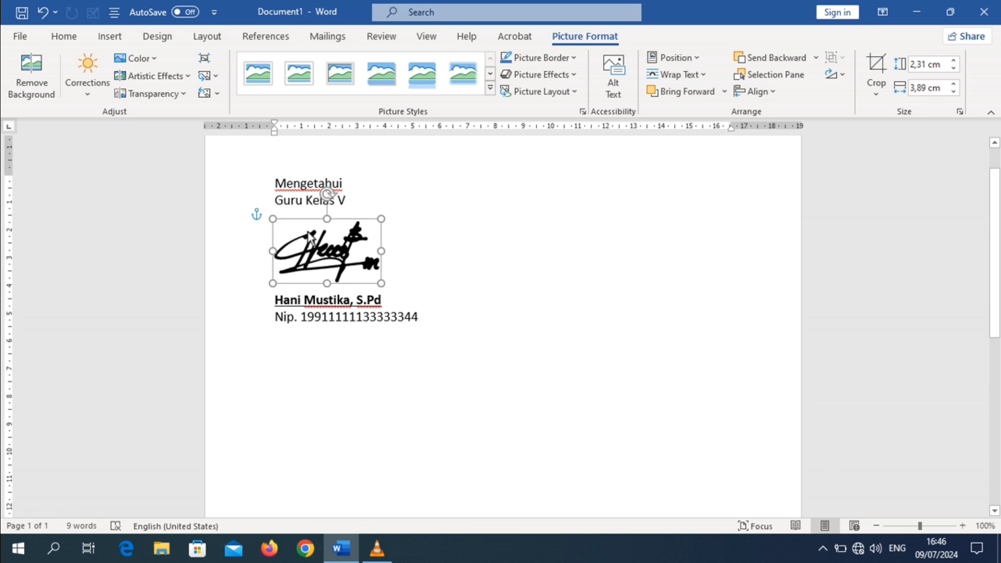
drag(358, 258, 340, 255)
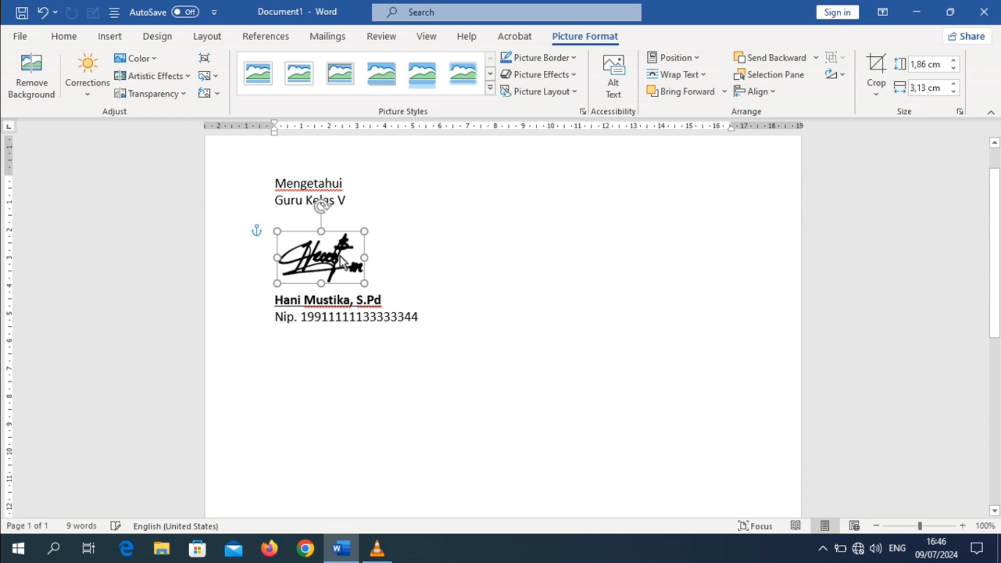
click(582, 304)
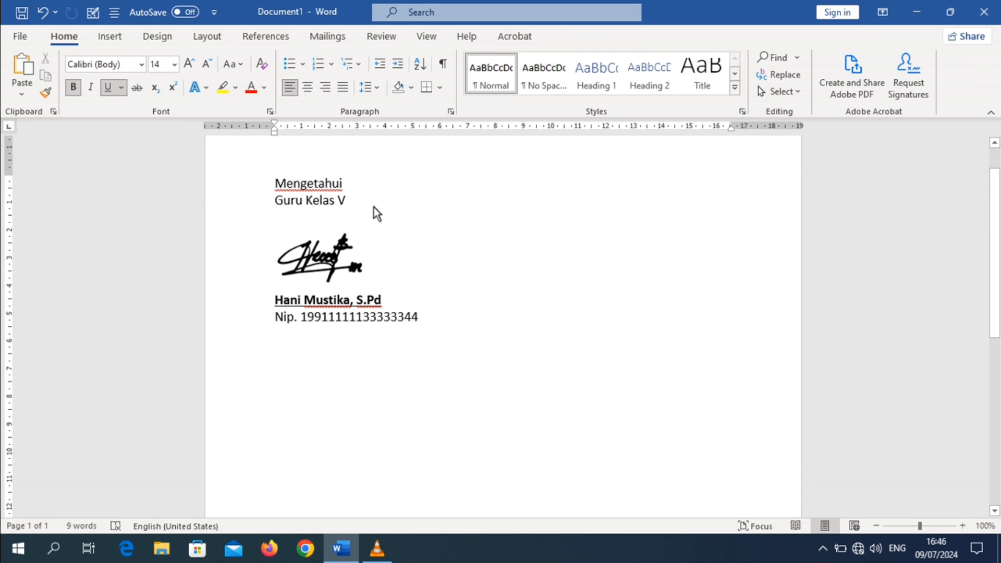
click(337, 267)
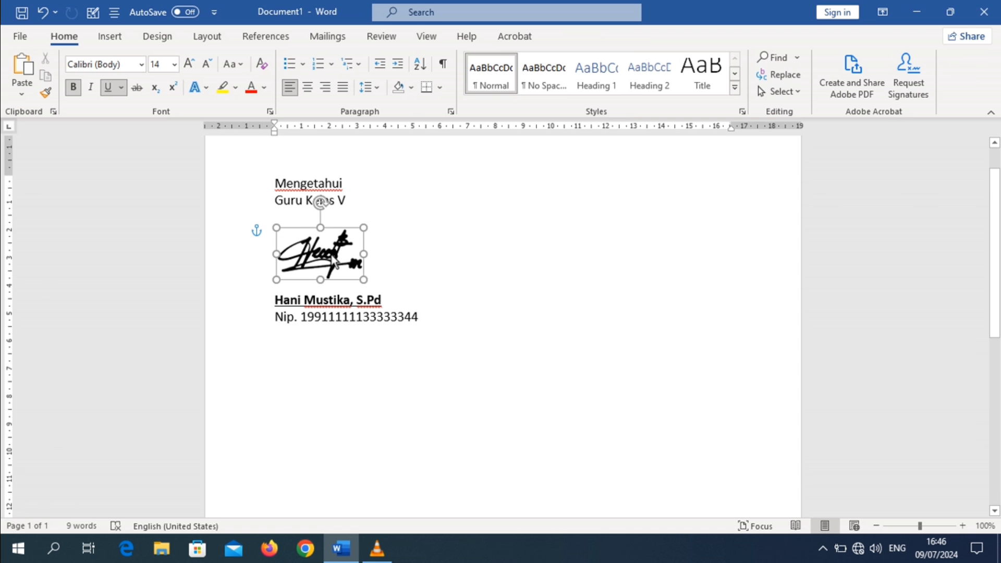
click(485, 258)
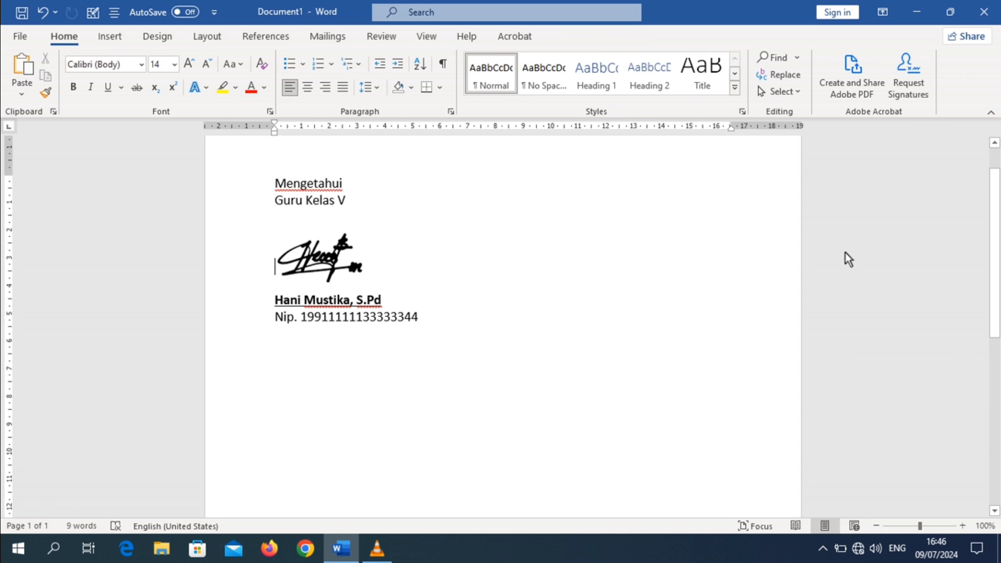
drag(993, 277, 994, 255)
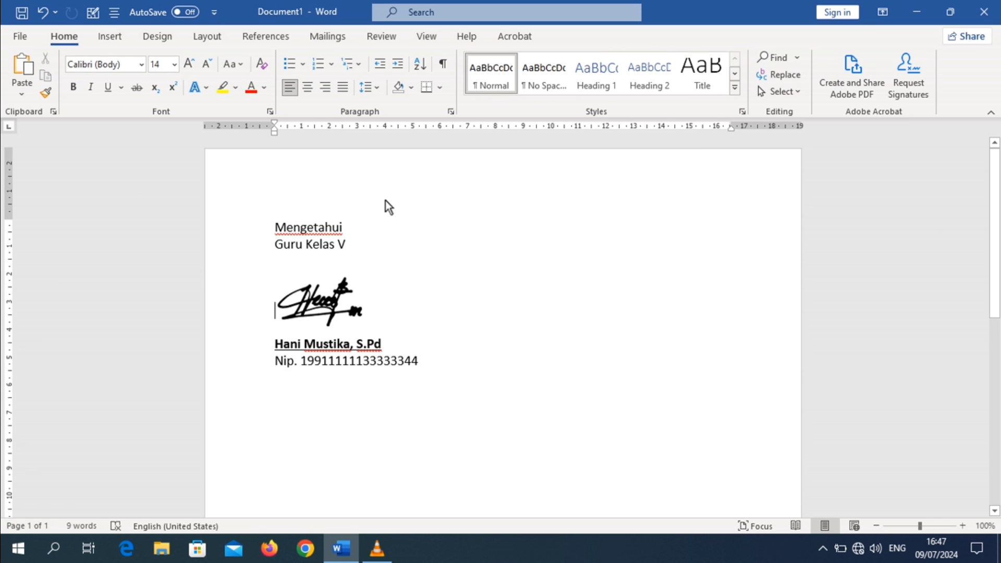
Export the document as the Adobe PDF Mengetahui.pdf on the Desktop, saving it first.
click(29, 34)
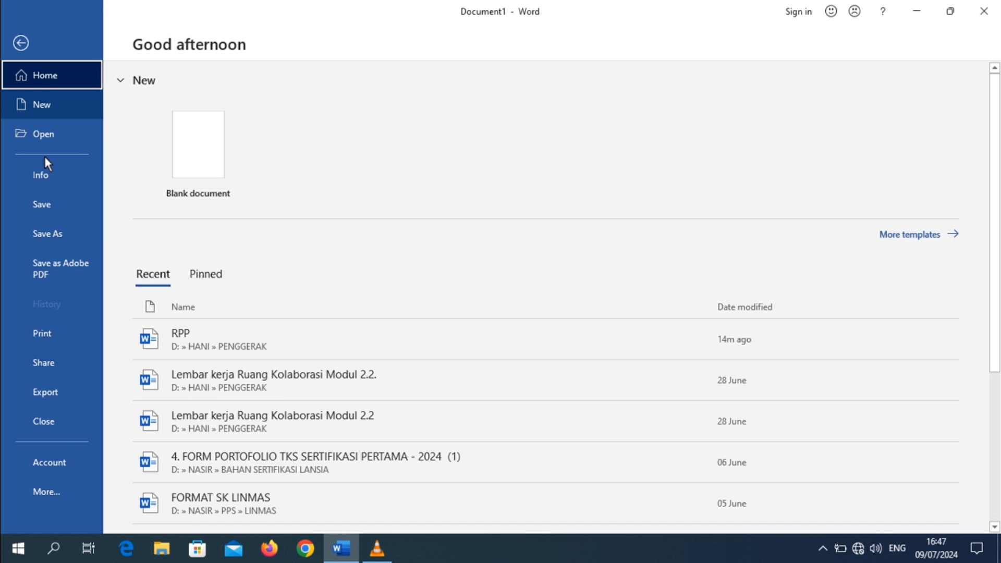
click(54, 267)
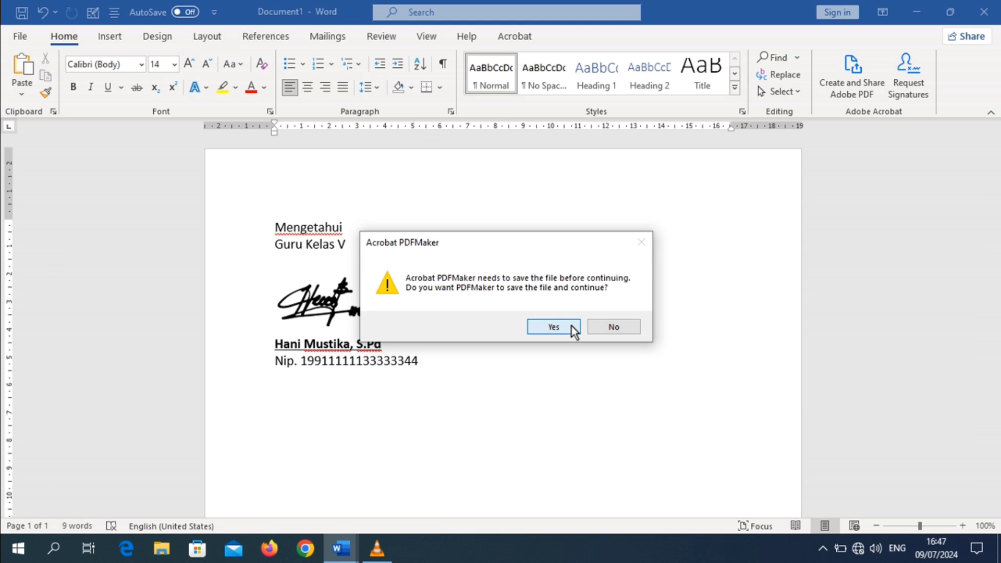
click(571, 326)
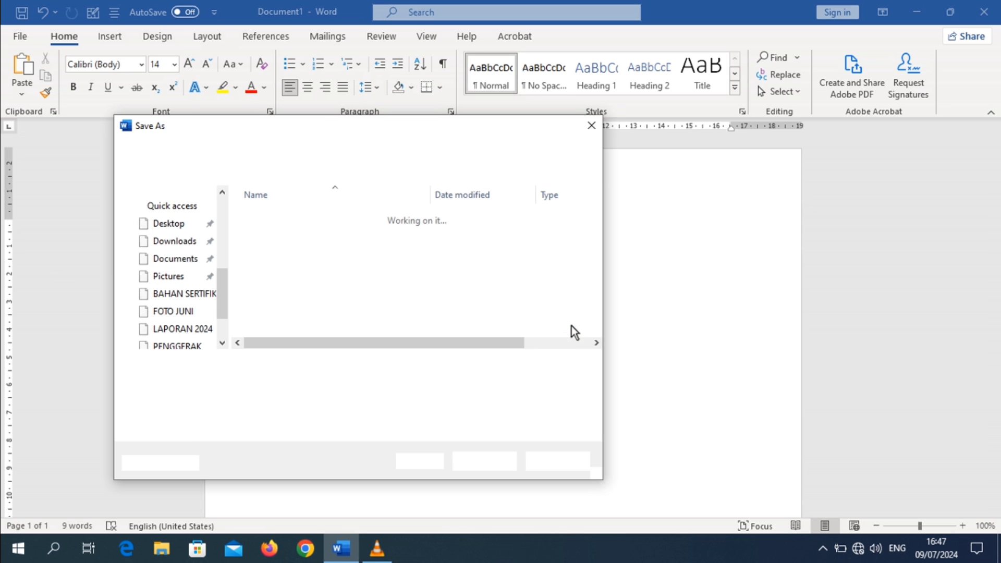
click(182, 236)
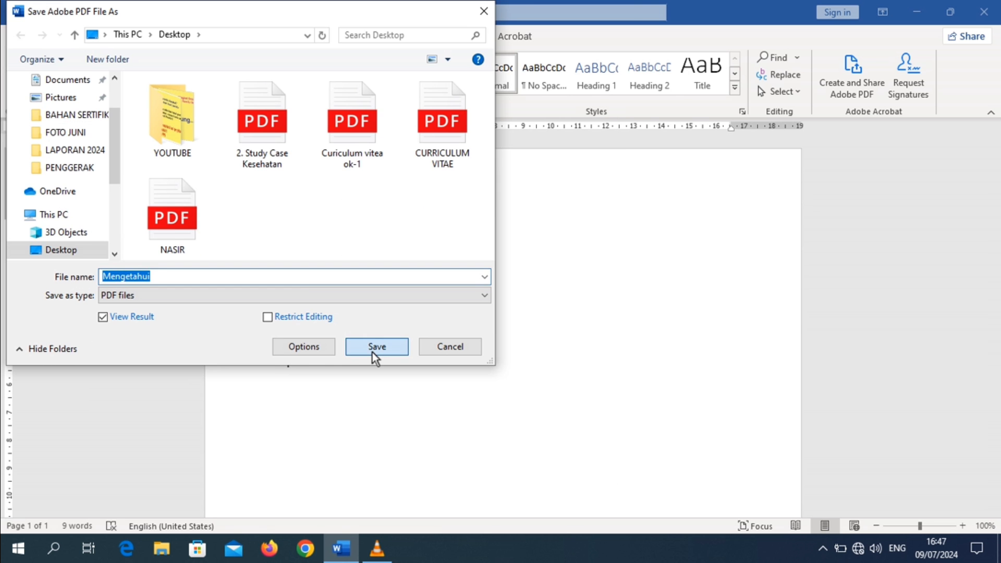
click(372, 352)
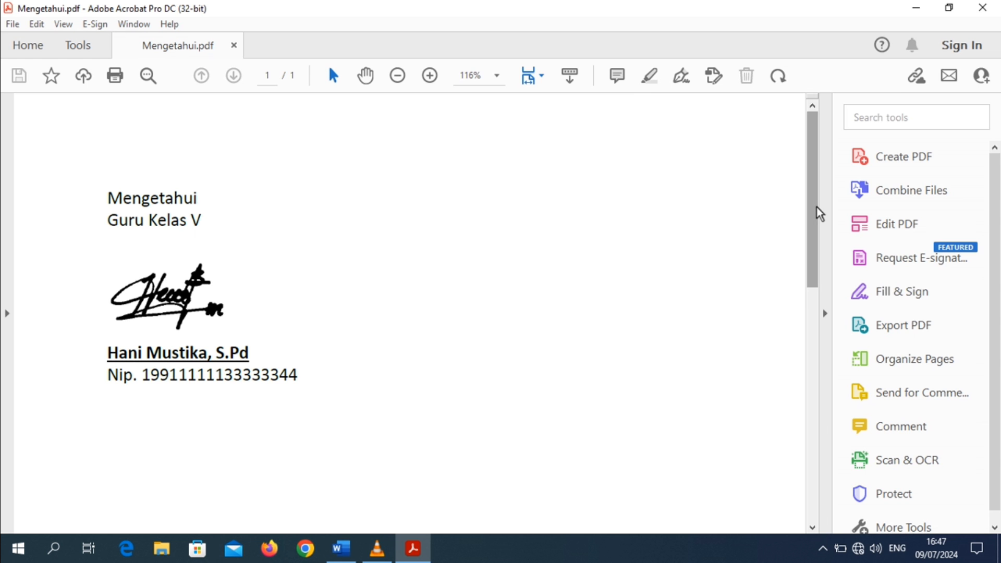
drag(818, 208, 821, 244)
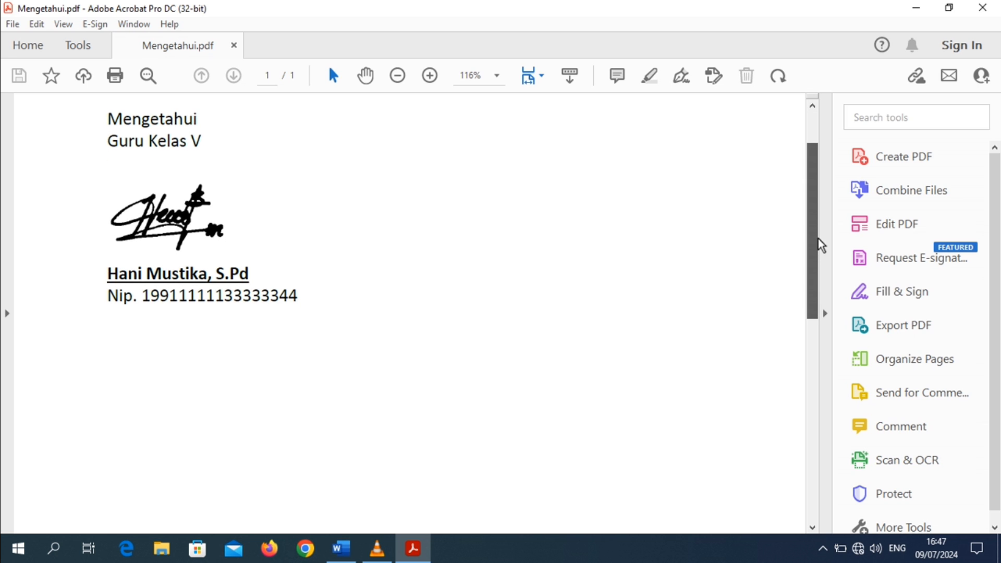
drag(821, 244, 821, 212)
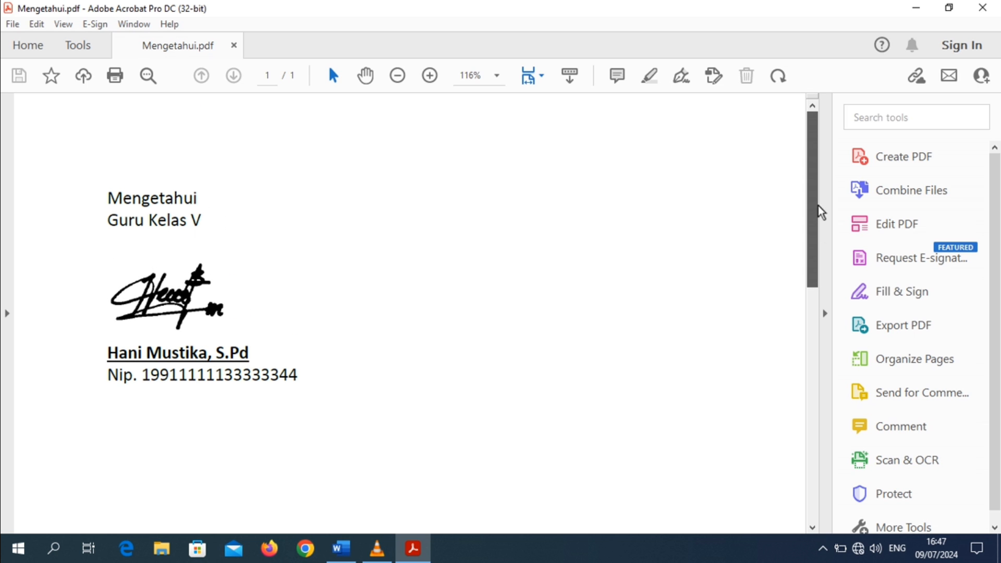